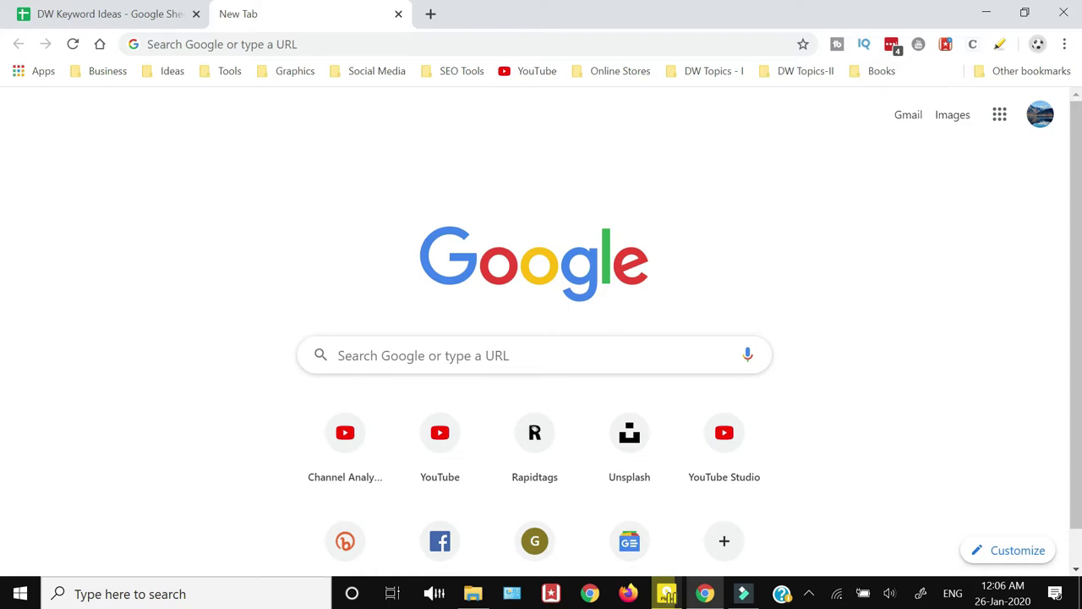
# Search Google for 'handbrake' to bring up the handbrake.fr transcoder site
pyautogui.click(628, 356)
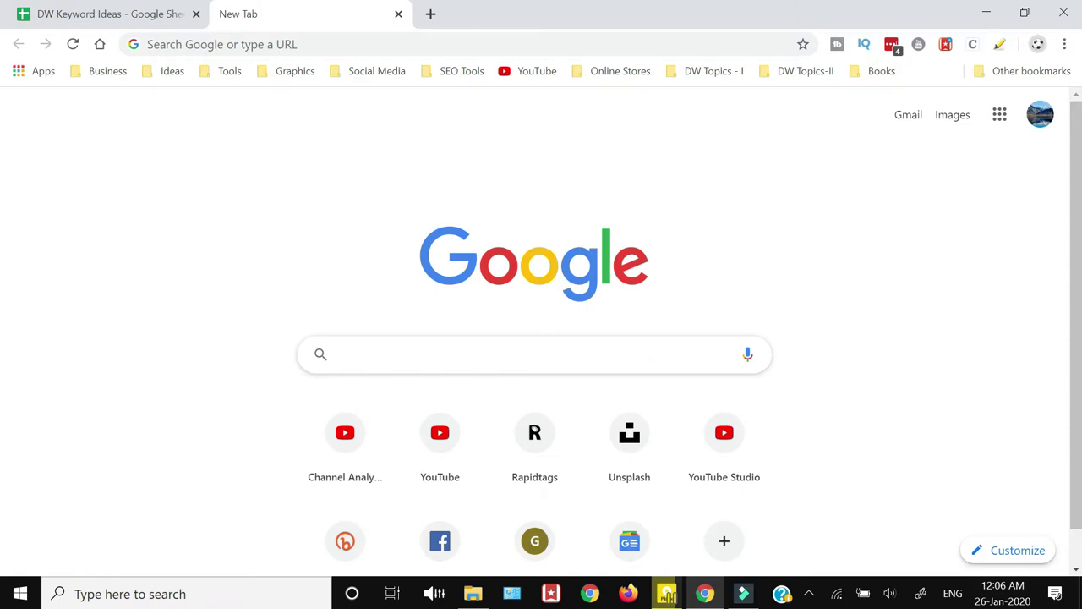
pyautogui.write('handbrake')
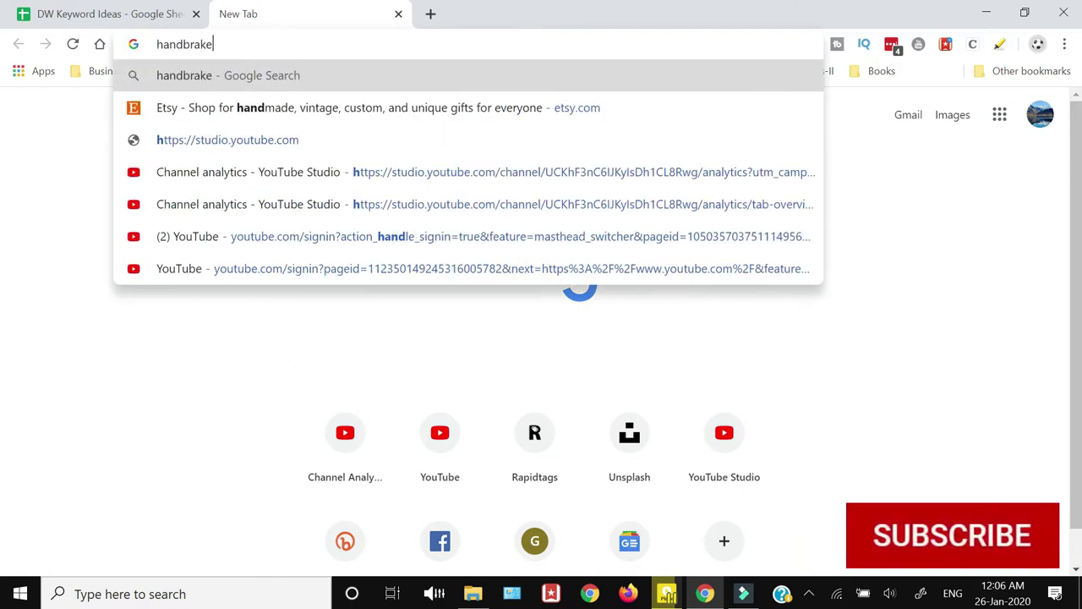
pyautogui.press('Return')
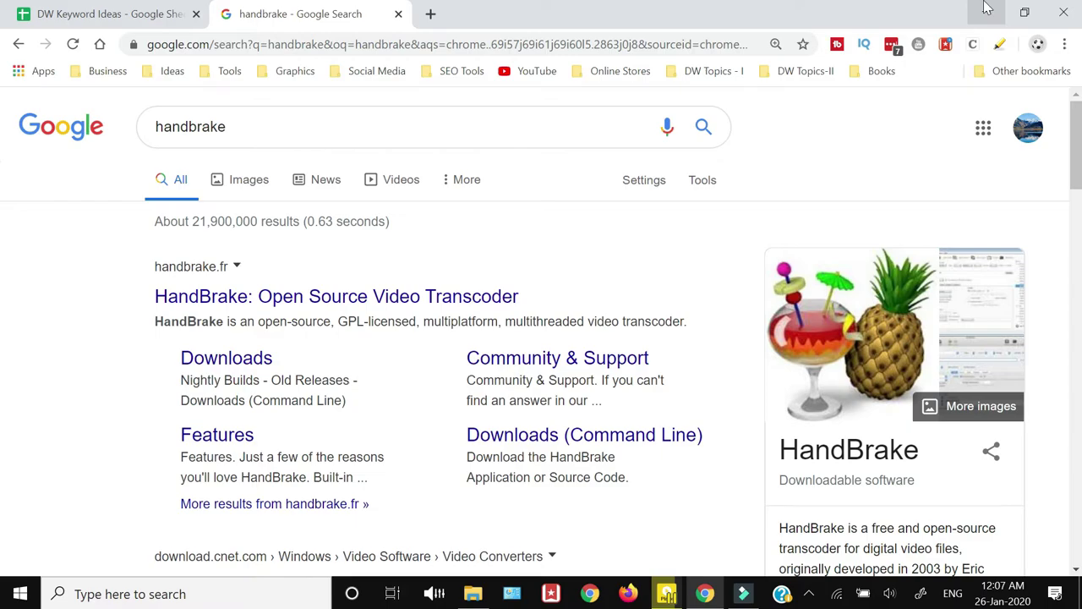
# Minimize Chrome, shift the HandBrake Source Selection window right, and bring New folder forward
pyautogui.click(986, 10)
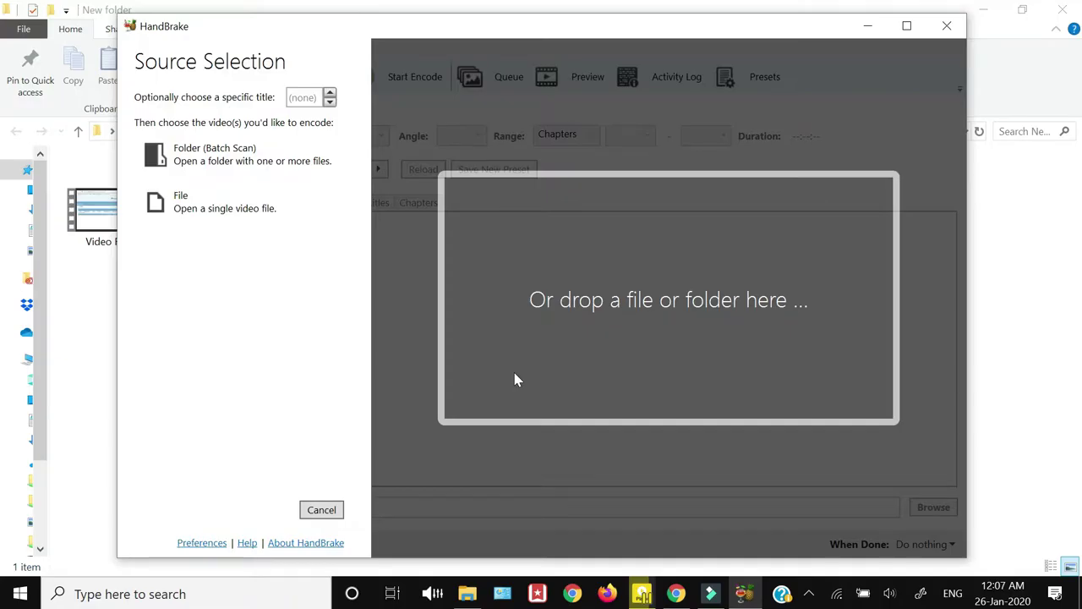
pyautogui.moveTo(477, 38); pyautogui.dragTo(539, 33)
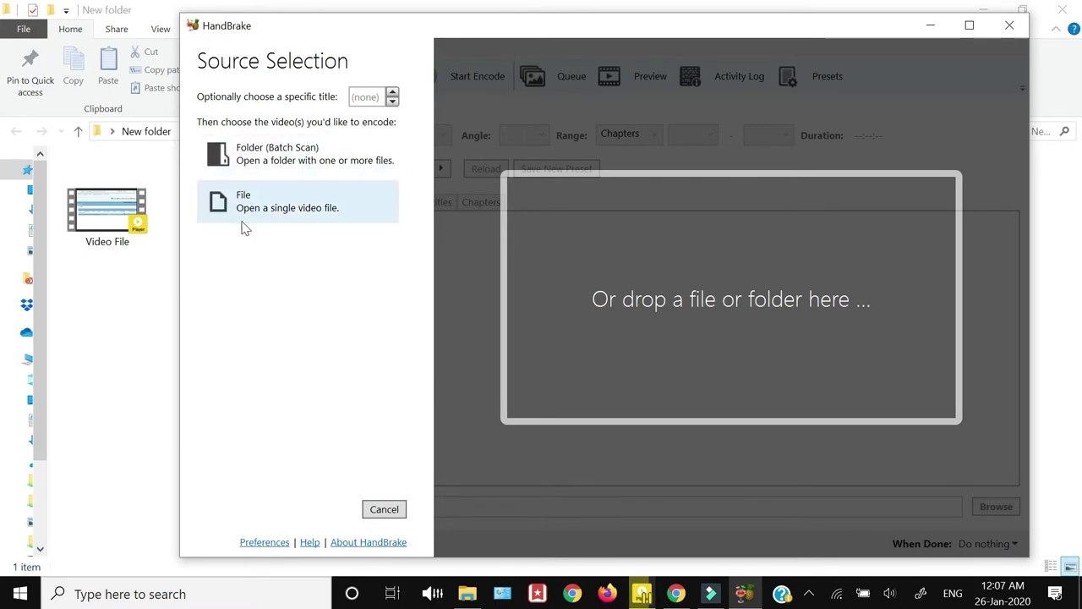
pyautogui.click(91, 353)
pyautogui.click(103, 220)
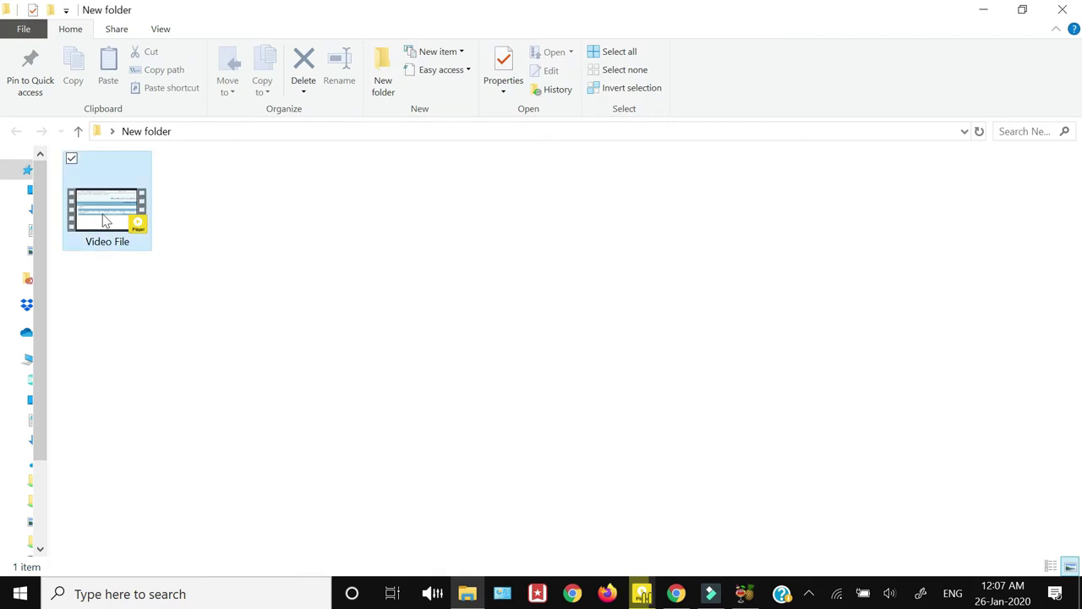
pyautogui.rightClick(103, 220)
pyautogui.click(169, 230)
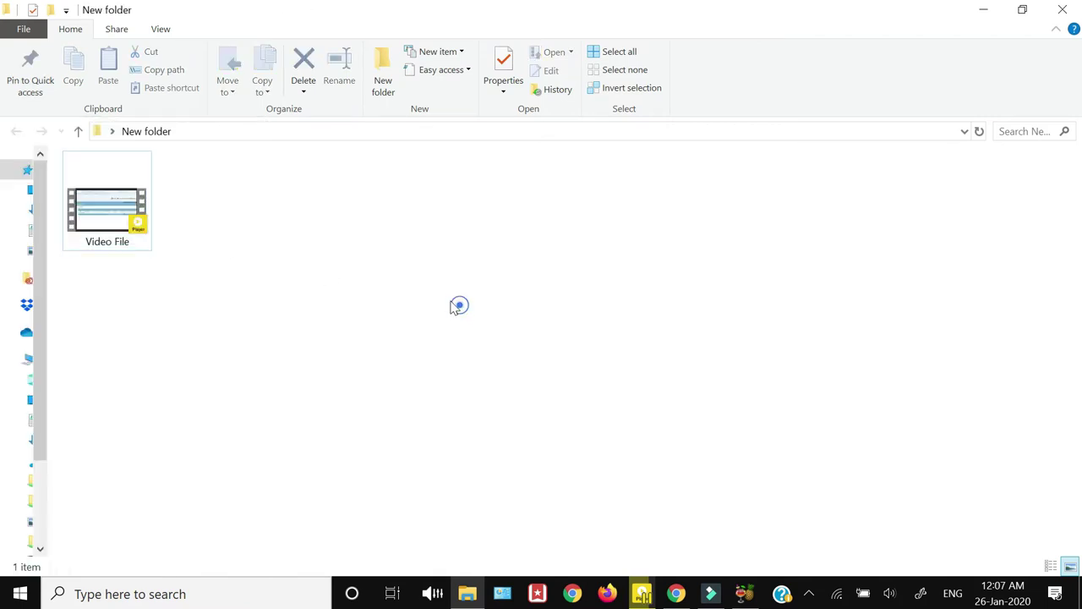
pyautogui.rightClick(113, 212)
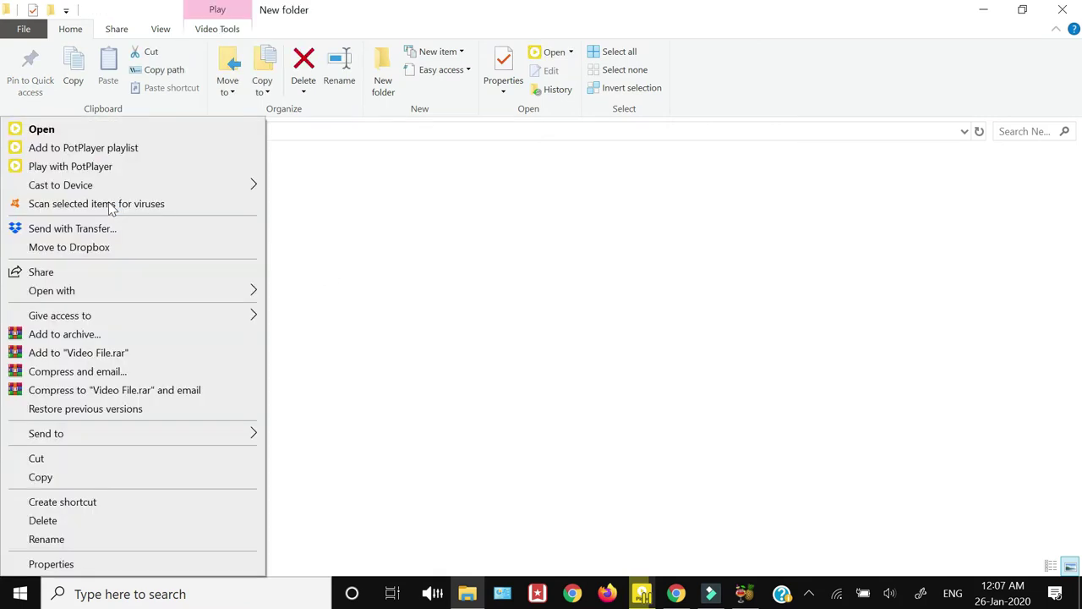
pyautogui.click(119, 565)
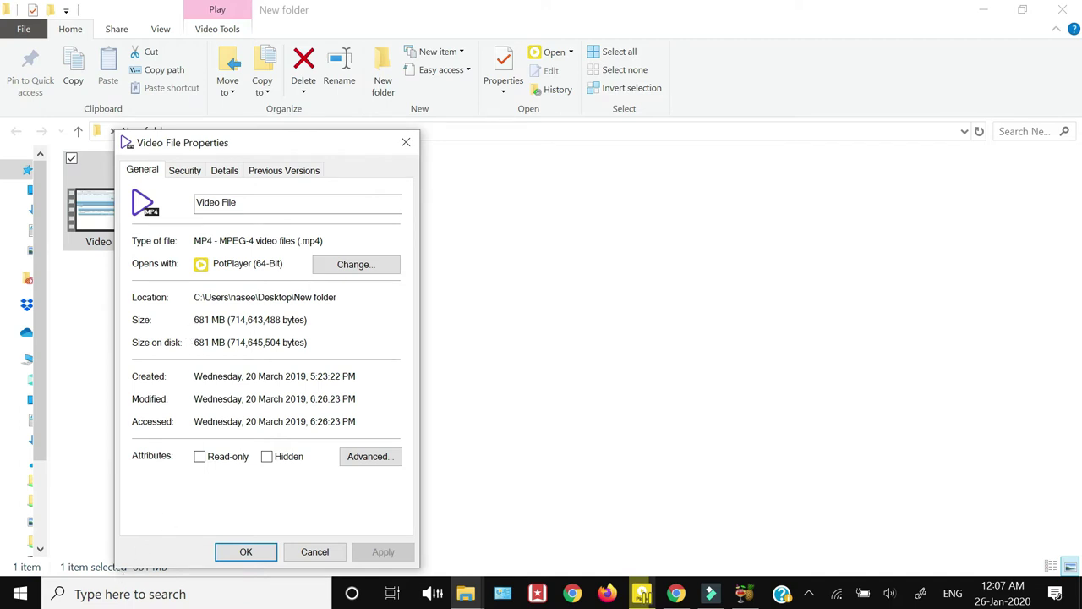
pyautogui.click(315, 551)
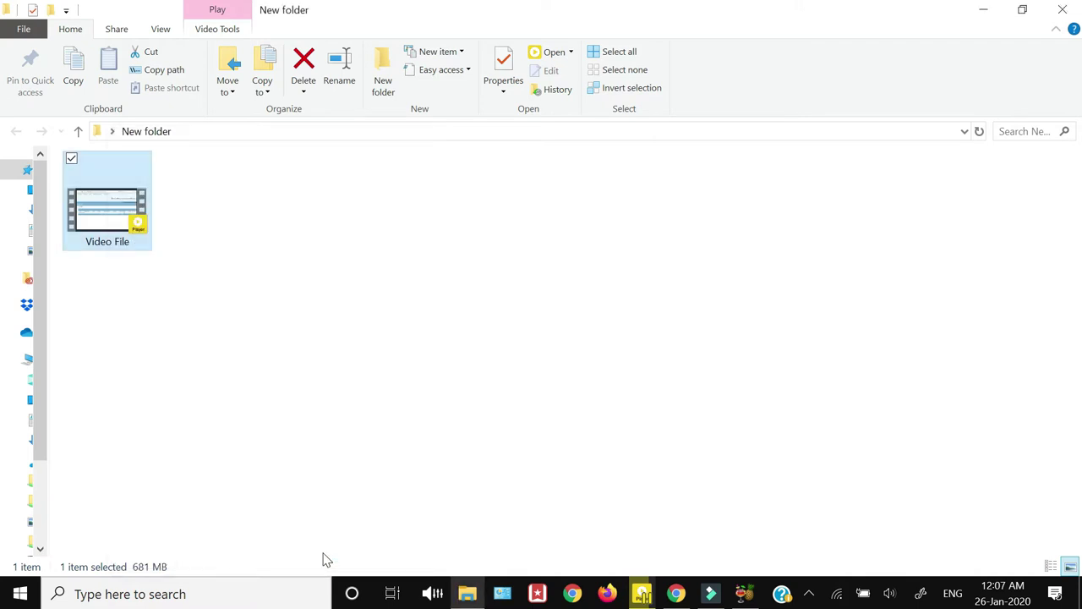
# Drag Video File into HandBrake to load its 1920x1080, 01:03:00 title with Fast 1080p30
pyautogui.click(744, 593)
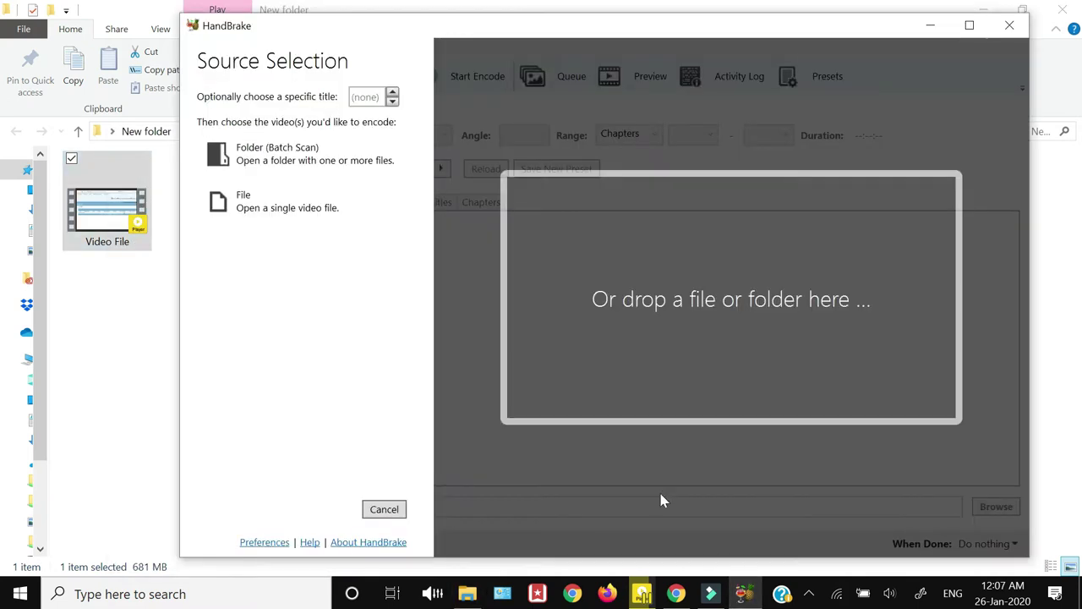
pyautogui.click(127, 229)
pyautogui.moveTo(127, 228); pyautogui.dragTo(537, 292)
pyautogui.moveTo(536, 292); pyautogui.dragTo(537, 292)
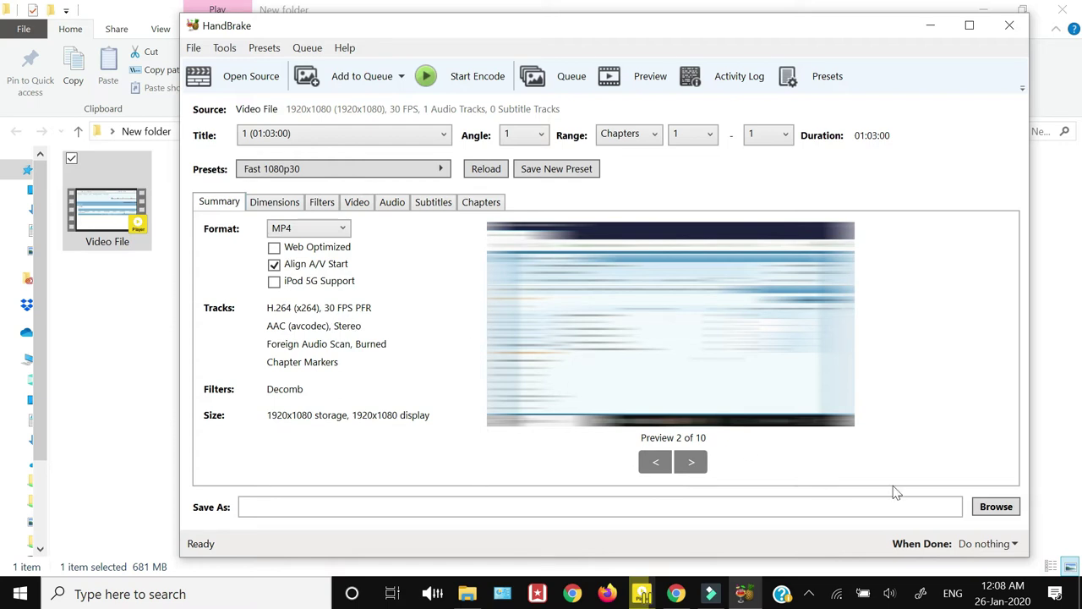
pyautogui.click(996, 506)
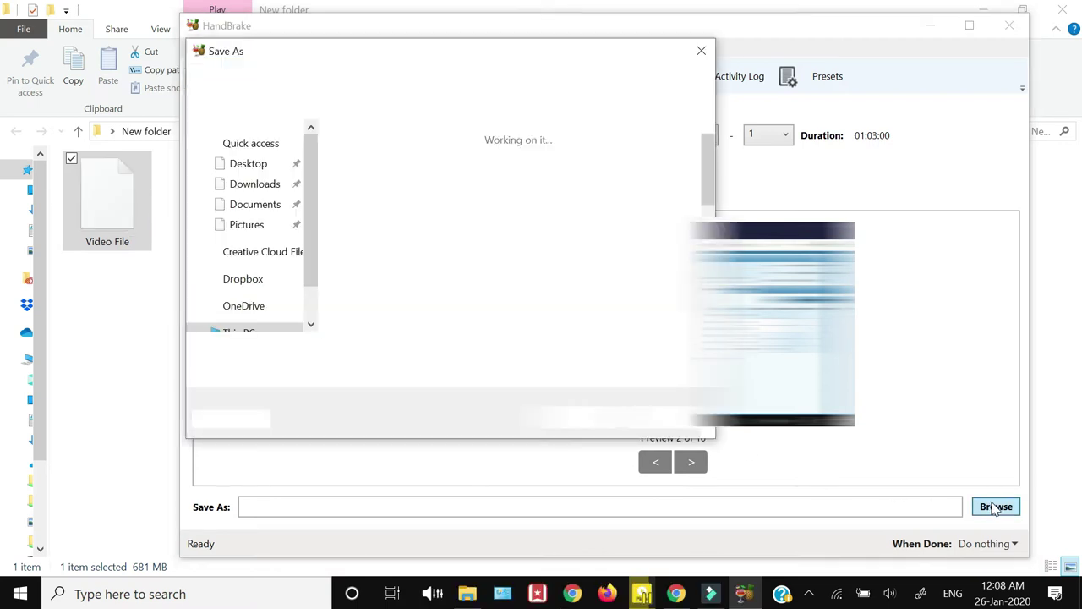
# Pick New folder as the save location for the encoded video
pyautogui.press('Escape')
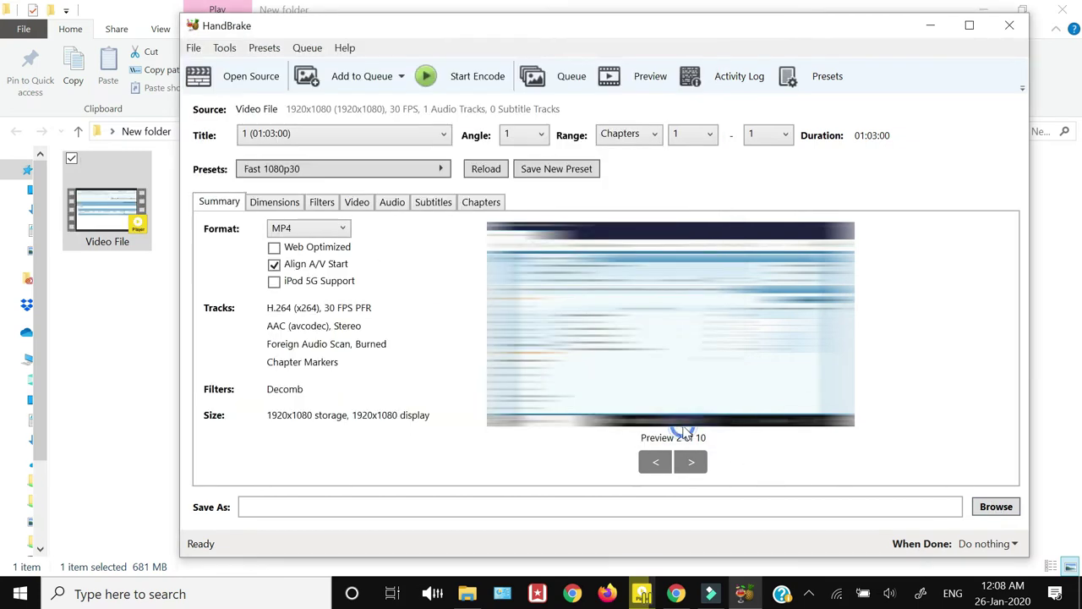
pyautogui.click(991, 512)
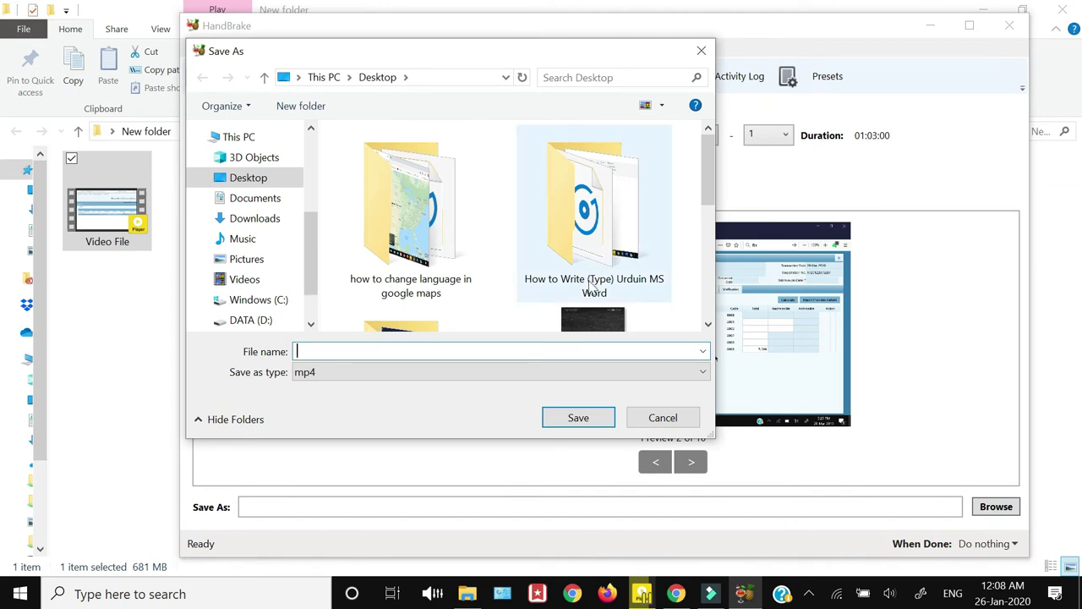
pyautogui.moveTo(709, 164); pyautogui.dragTo(709, 229)
pyautogui.doubleClick(411, 213)
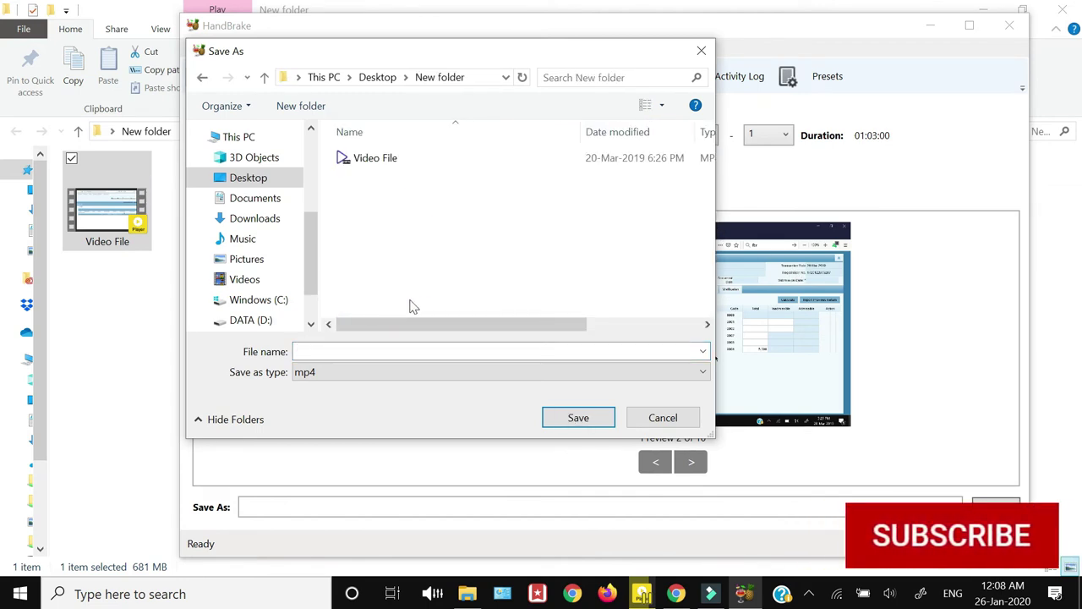
# Name the output file 'Reduced File' and save it there
pyautogui.click(384, 349)
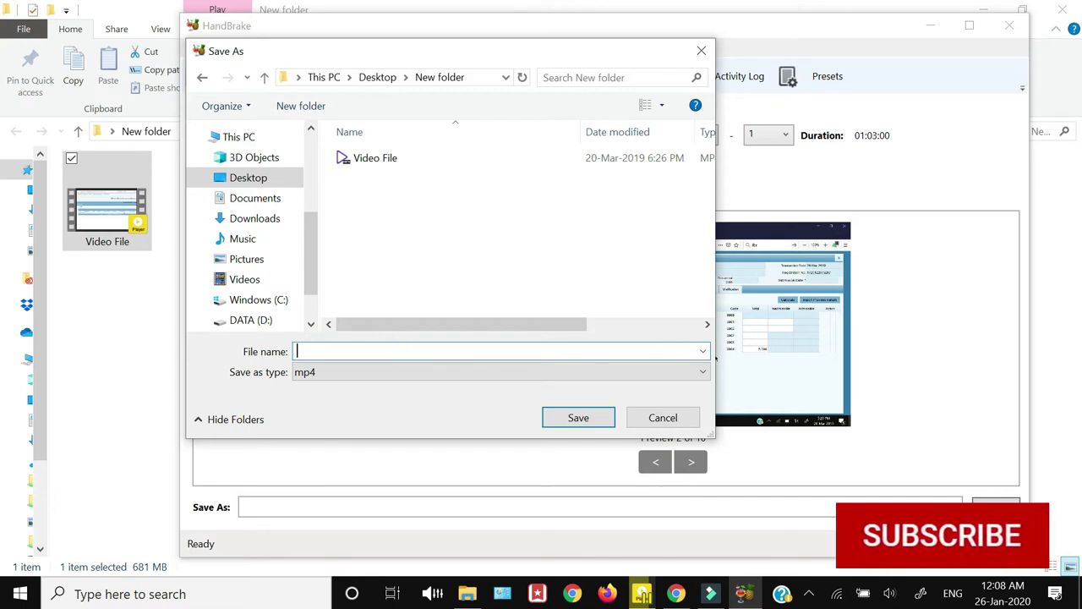
pyautogui.write('Reduce')
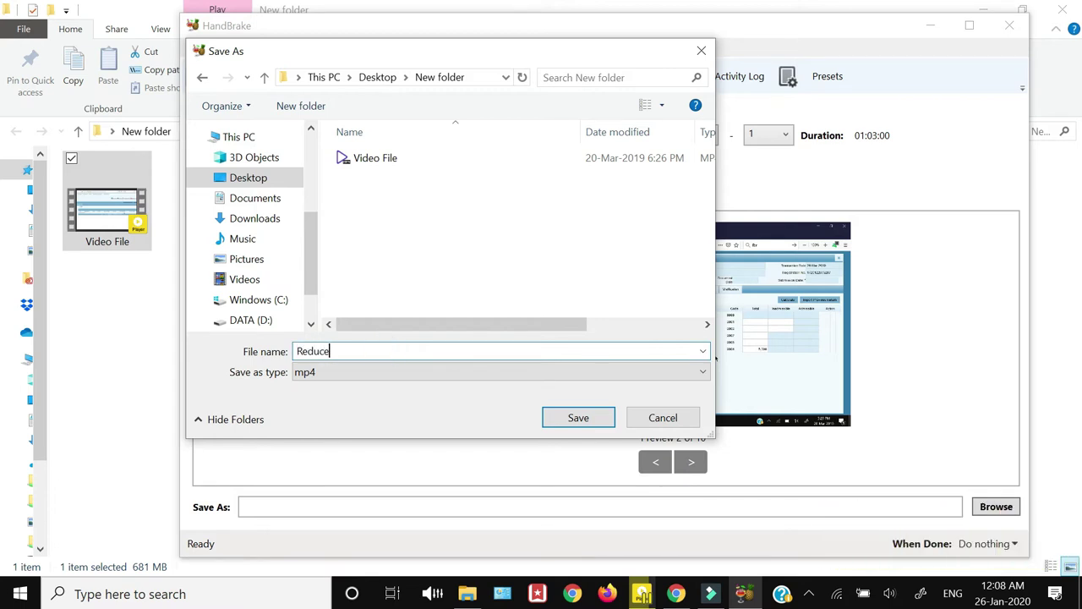
pyautogui.write(' File')
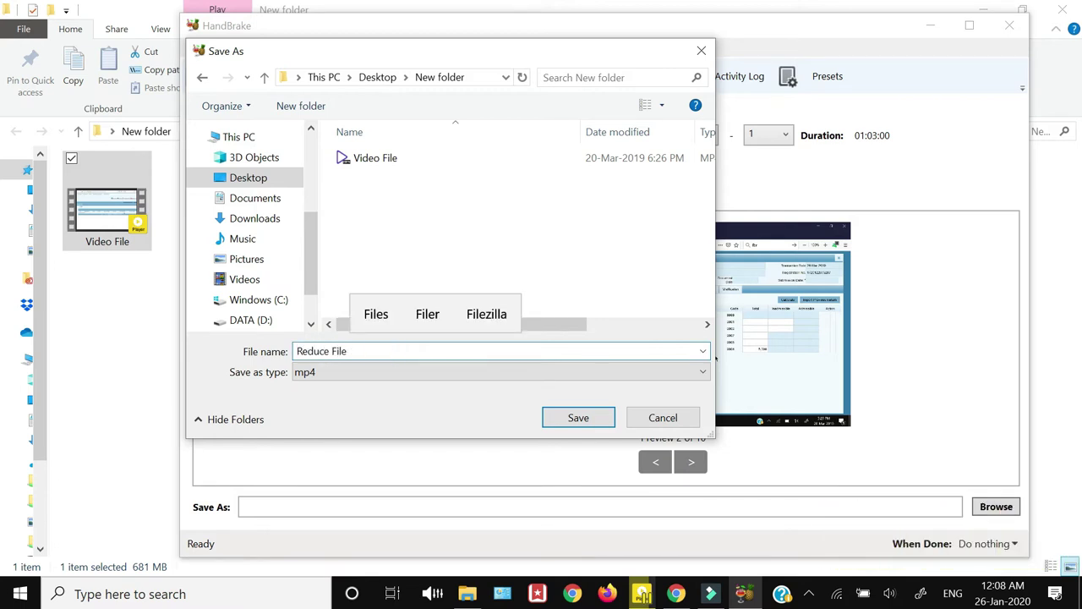
pyautogui.press('Left')
pyautogui.press('Left')
pyautogui.press('Left')
pyautogui.press('Left')
pyautogui.press('Left')
pyautogui.write('d')
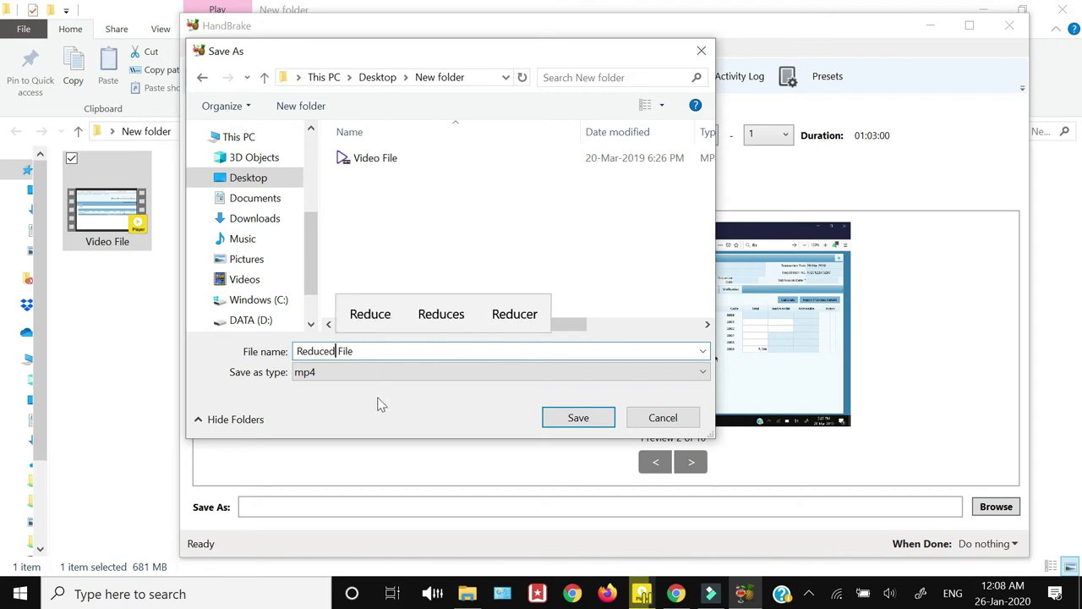
pyautogui.click(580, 428)
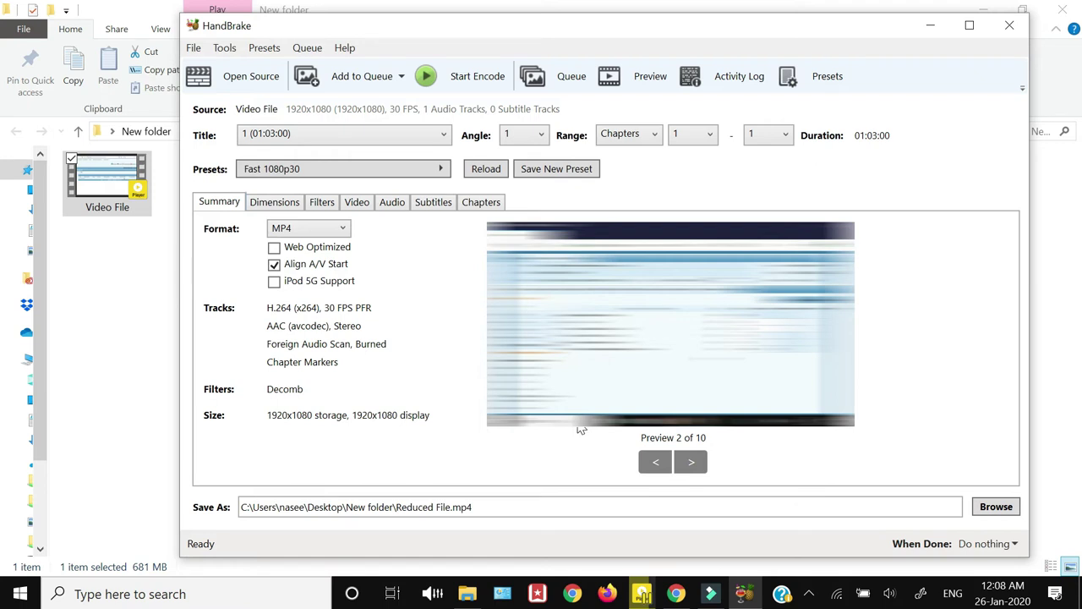
# Encode the video until Queue Finished, then check Reduced File in New folder
pyautogui.click(459, 82)
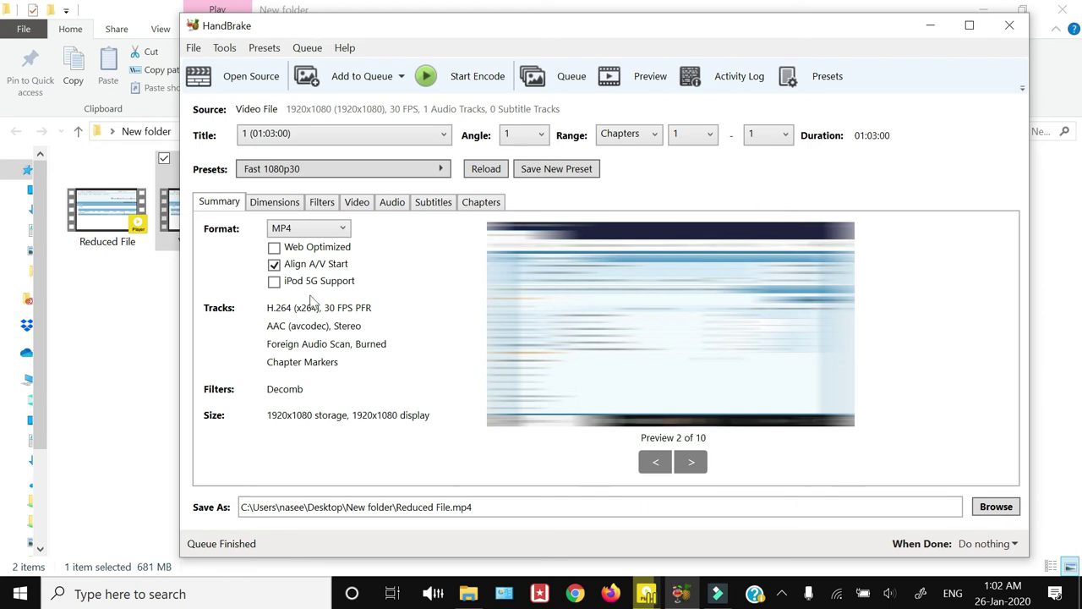
pyautogui.click(142, 364)
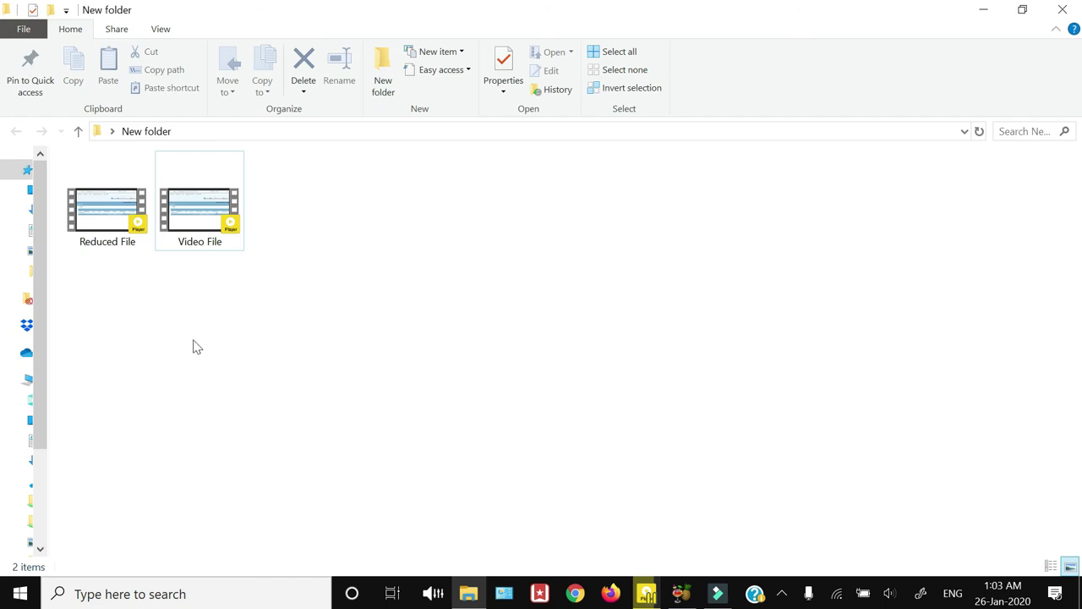
pyautogui.rightClick(197, 222)
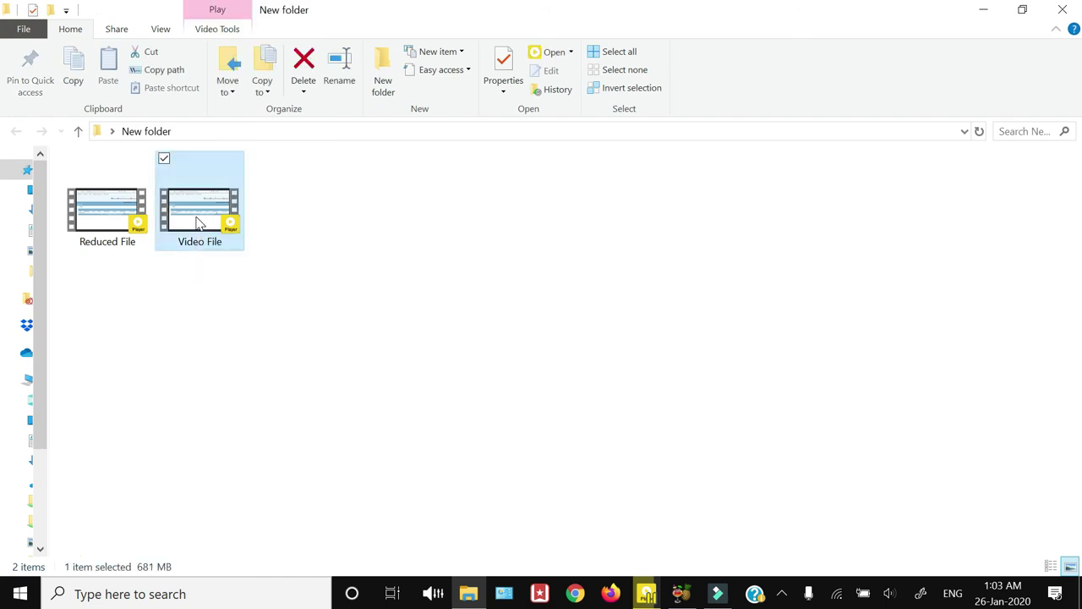
pyautogui.click(141, 565)
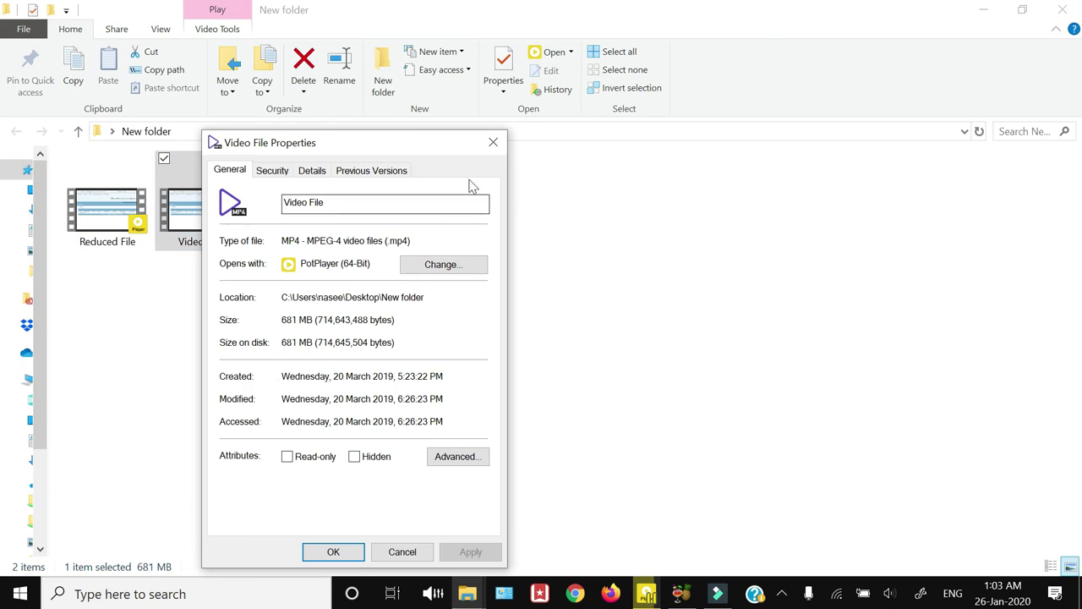
pyautogui.click(493, 142)
pyautogui.rightClick(97, 232)
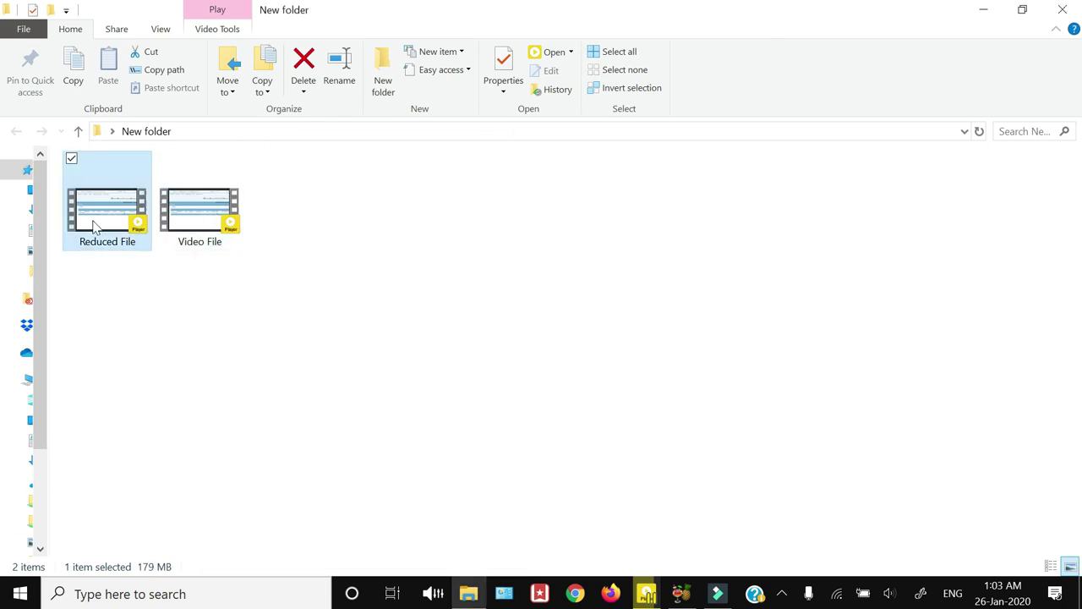
pyautogui.click(99, 570)
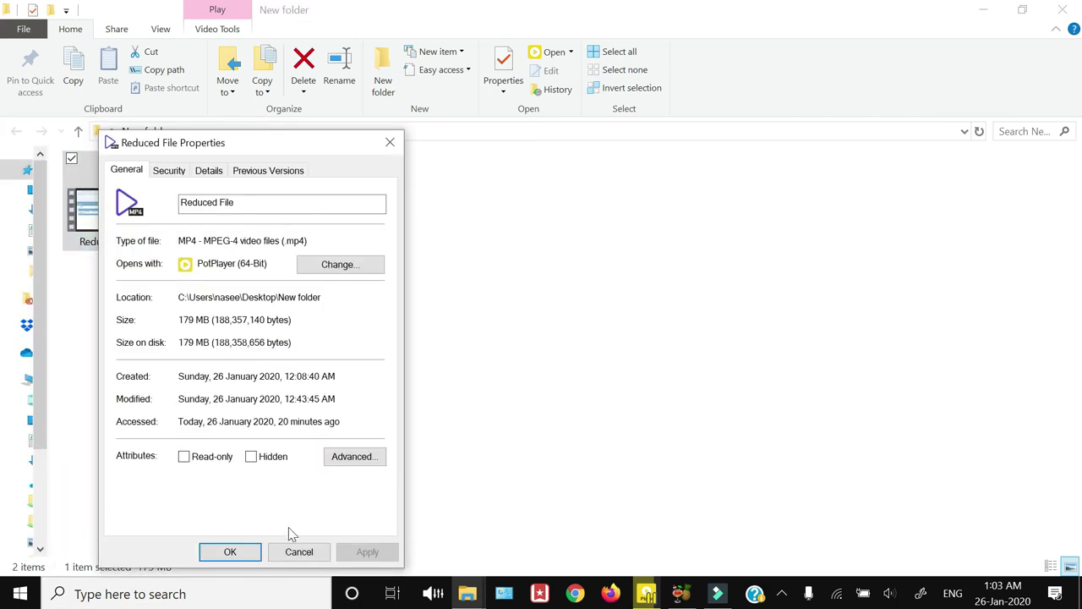
pyautogui.click(298, 552)
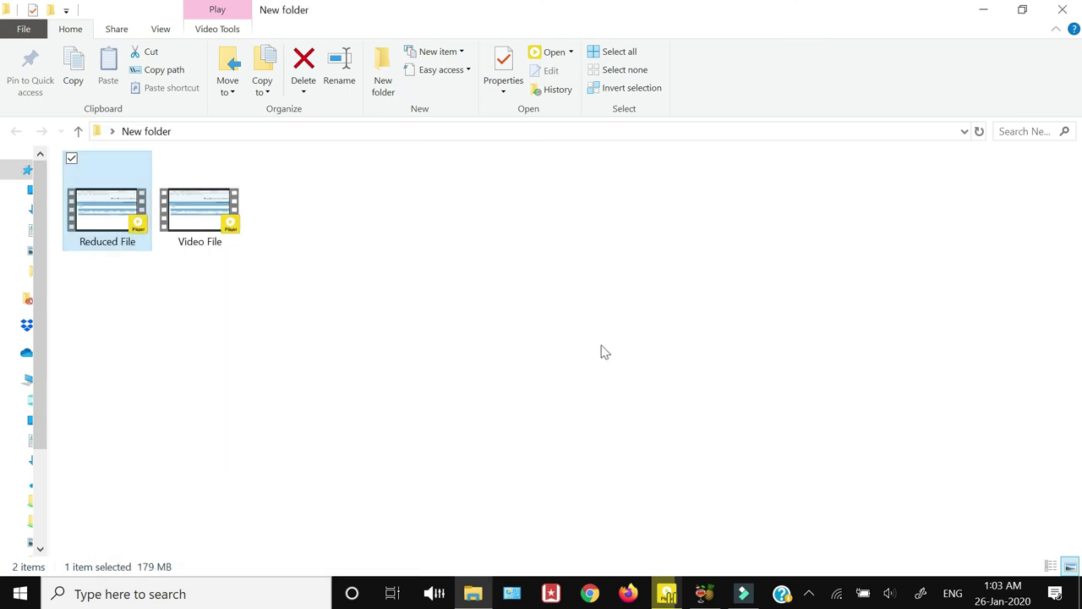